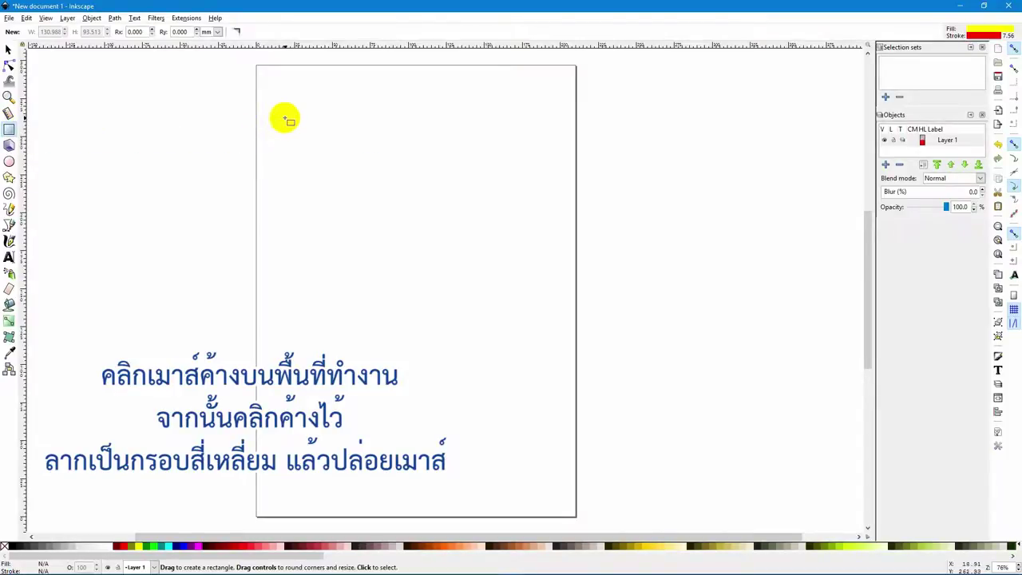
Draw a wide rectangle about 168 × 45 mm, a centre-drawn one about 55 × 53 mm and a square about 49 mm, stacked down the page.
left_click_drag(285, 119, 540, 188)
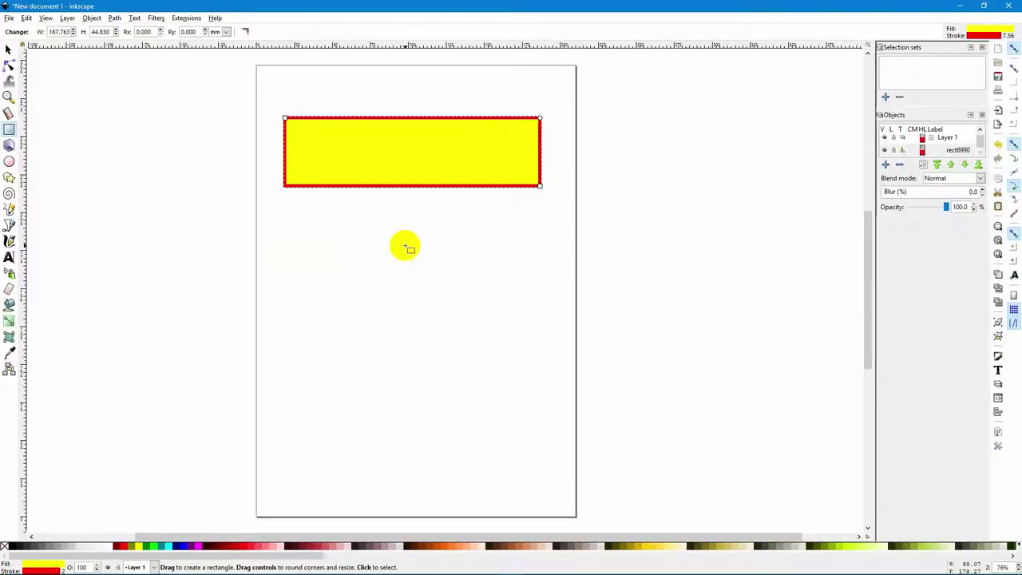
left_click_drag(405, 246, 444, 284)
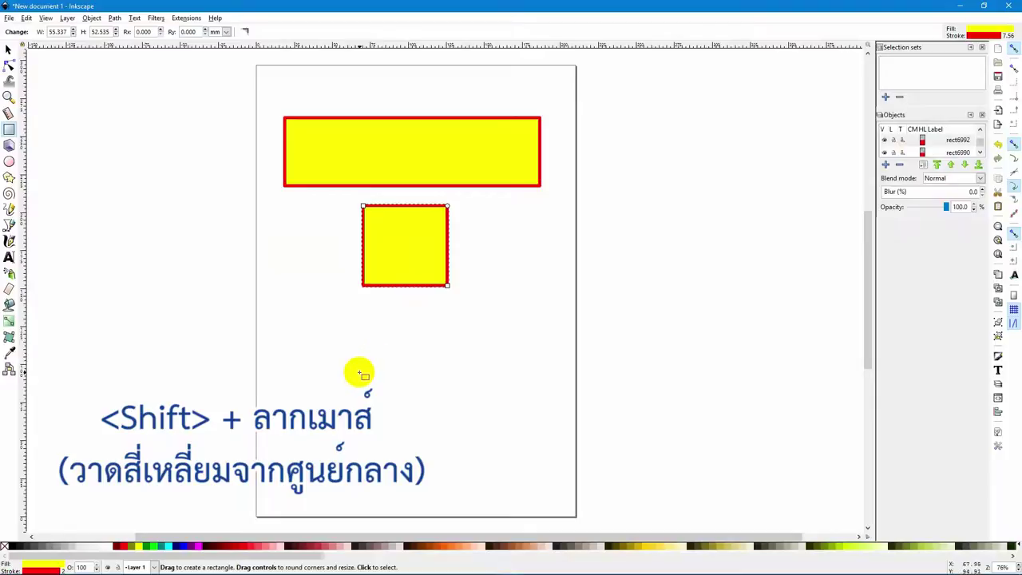
mouse_move(356, 373)
left_mouse_down()
mouse_move(406, 328)
mouse_move(548, 333)
mouse_move(547, 310)
mouse_move(532, 304)
mouse_move(450, 314)
mouse_move(440, 298)
left_mouse_up()
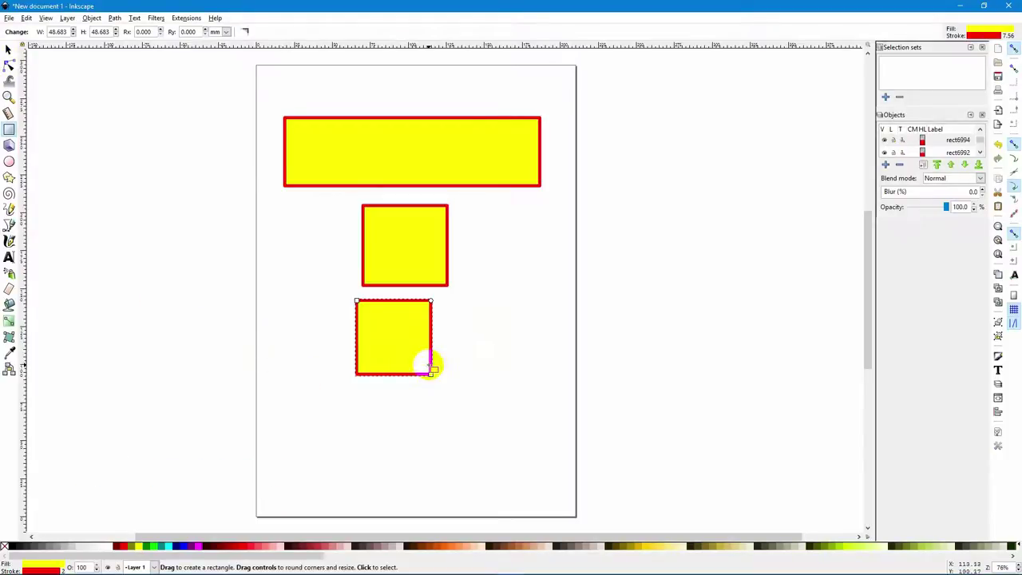
Shift the lowest square slightly to line up under the others, and delete the two rectangles above it.
left_click(9, 50)
left_click_drag(389, 334, 405, 336)
left_click(393, 149)
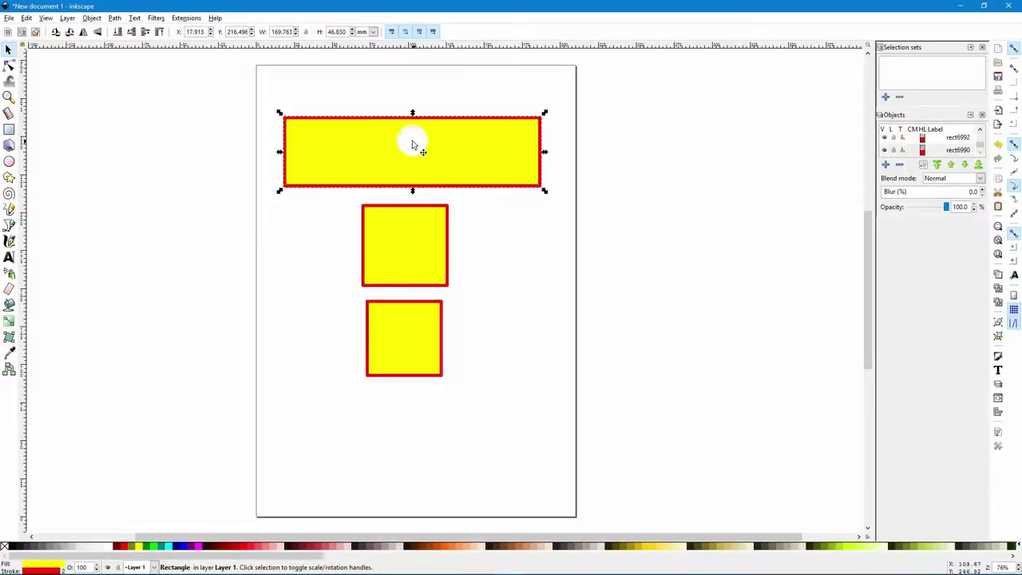
key("Delete")
left_click(388, 264)
key("Delete")
Move the remaining square to the upper part of the page and scale it up to about 97 mm.
left_click_drag(407, 308, 367, 199)
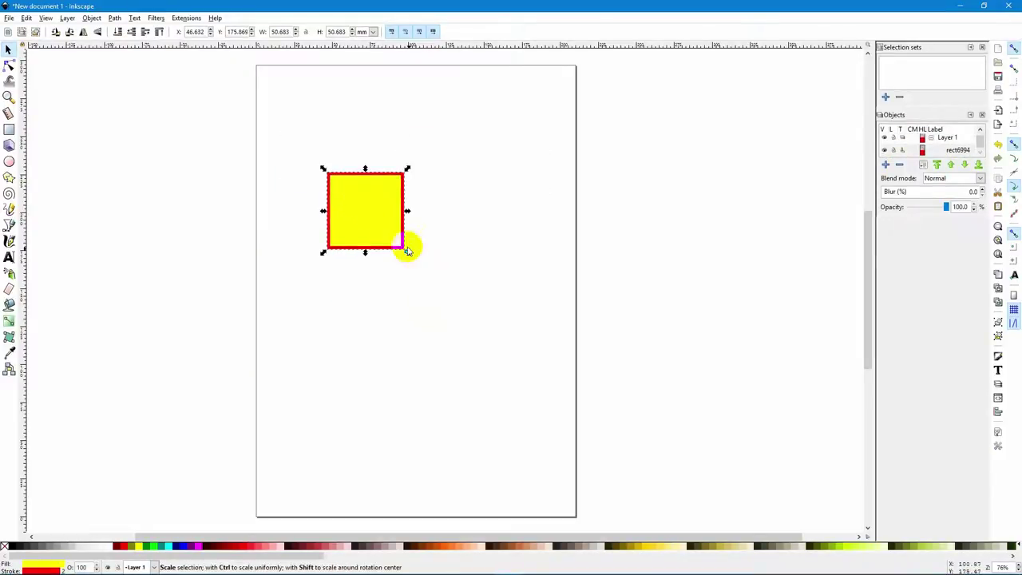
left_click_drag(407, 254, 484, 325)
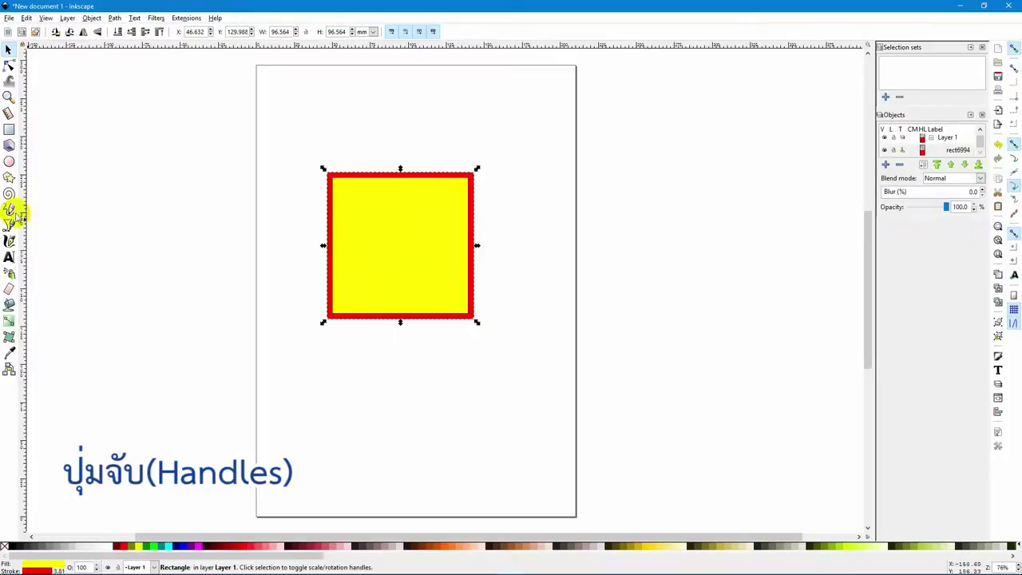
Enlarge the square from its upper-left corner with the Rectangle tool to about 101 mm in width and height.
left_click(9, 128)
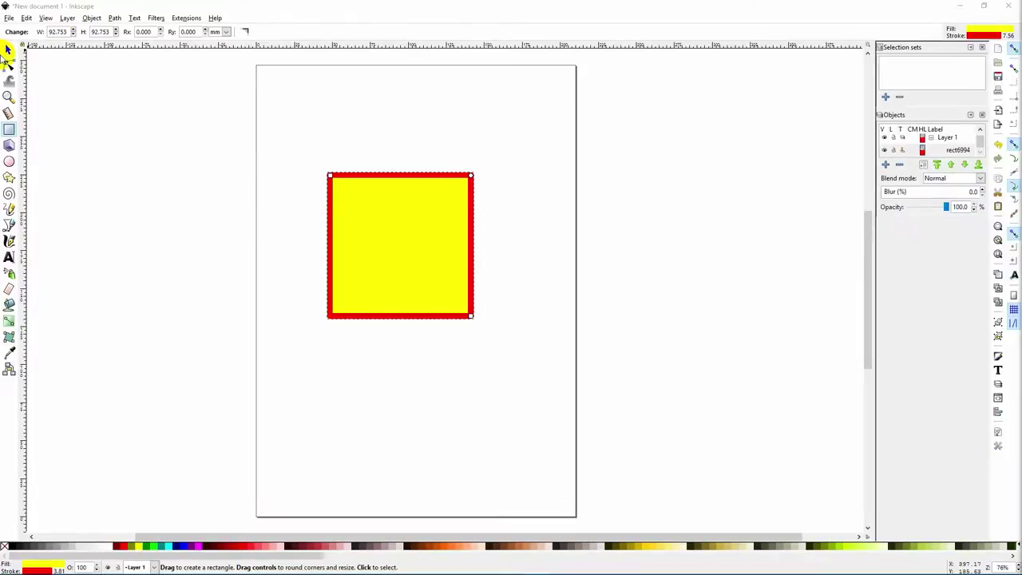
left_click(9, 69)
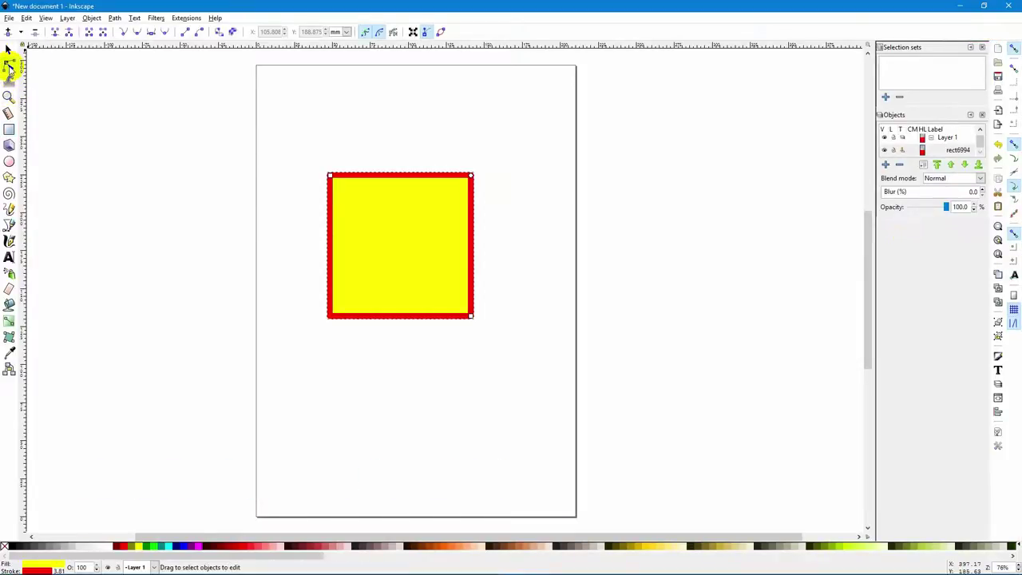
left_click(9, 130)
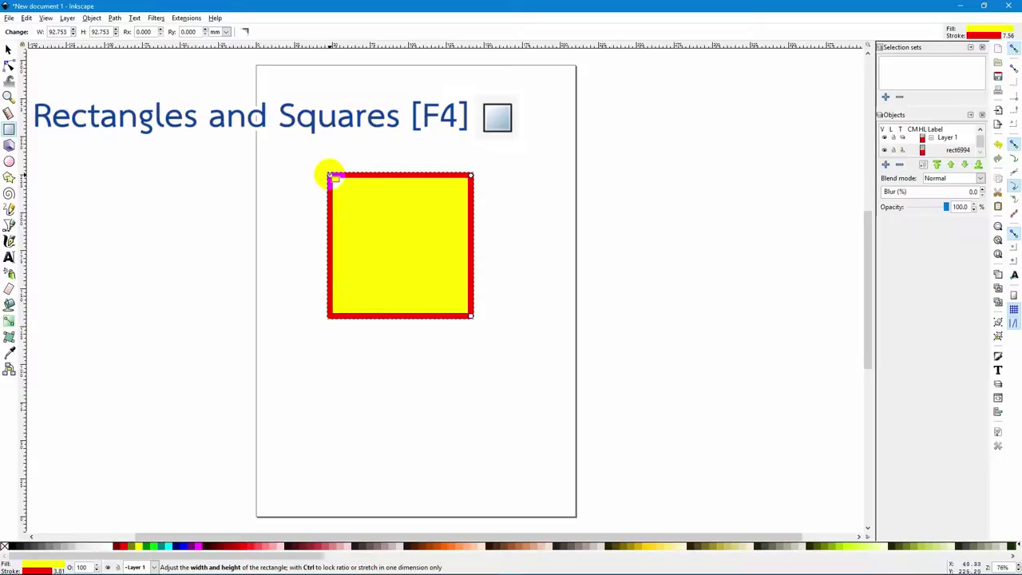
mouse_move(330, 176)
left_mouse_down()
mouse_move(300, 144)
mouse_move(342, 173)
mouse_move(406, 249)
mouse_move(317, 162)
left_mouse_up()
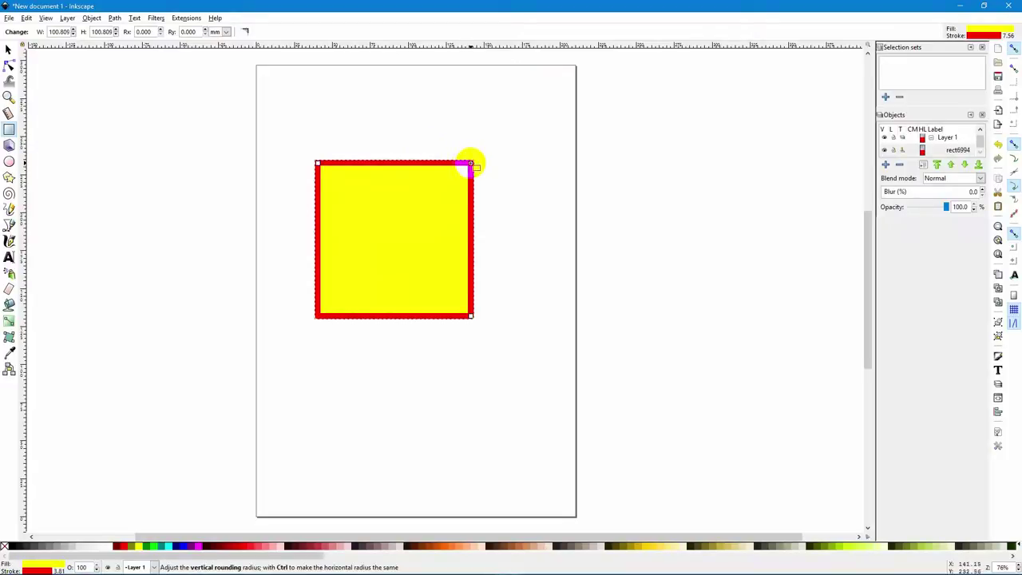
Practise rounding and clearing the square's corners with its round handle, using a radius of about 32 mm.
left_click_drag(470, 163, 474, 202)
left_click(477, 202, "shift")
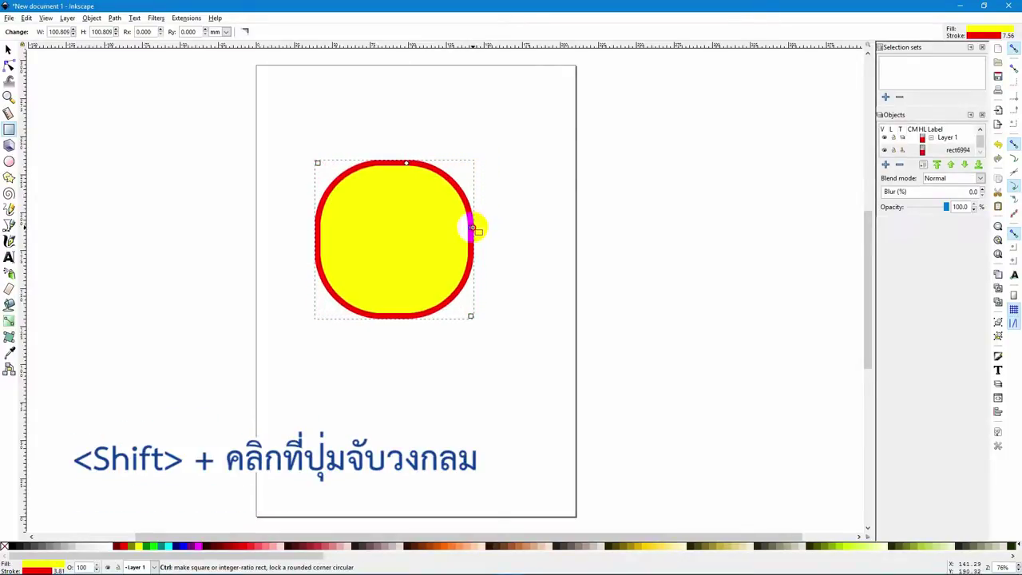
mouse_move(477, 200)
left_mouse_down()
mouse_move(472, 173)
mouse_move(474, 213)
left_mouse_up()
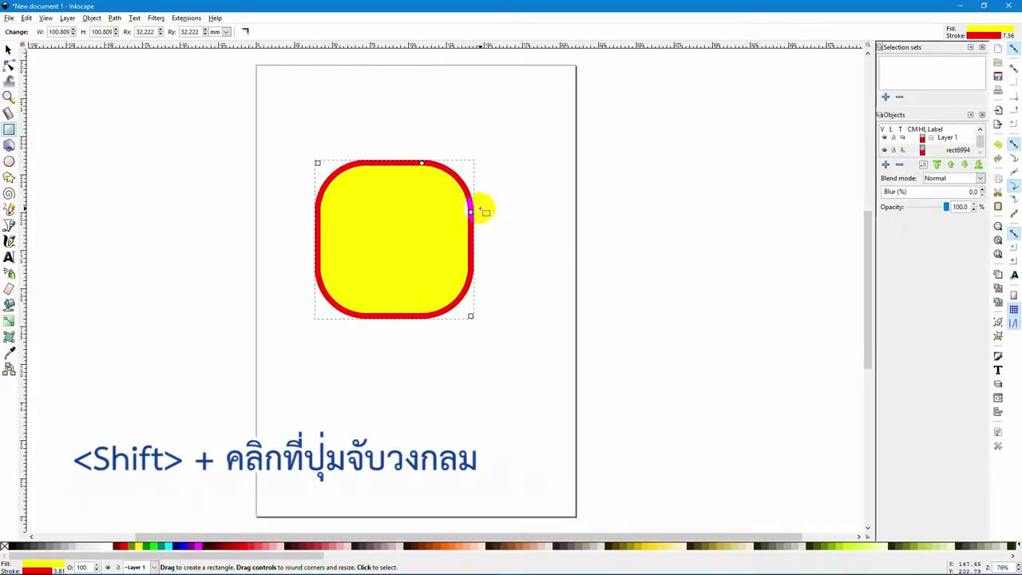
key("shift")
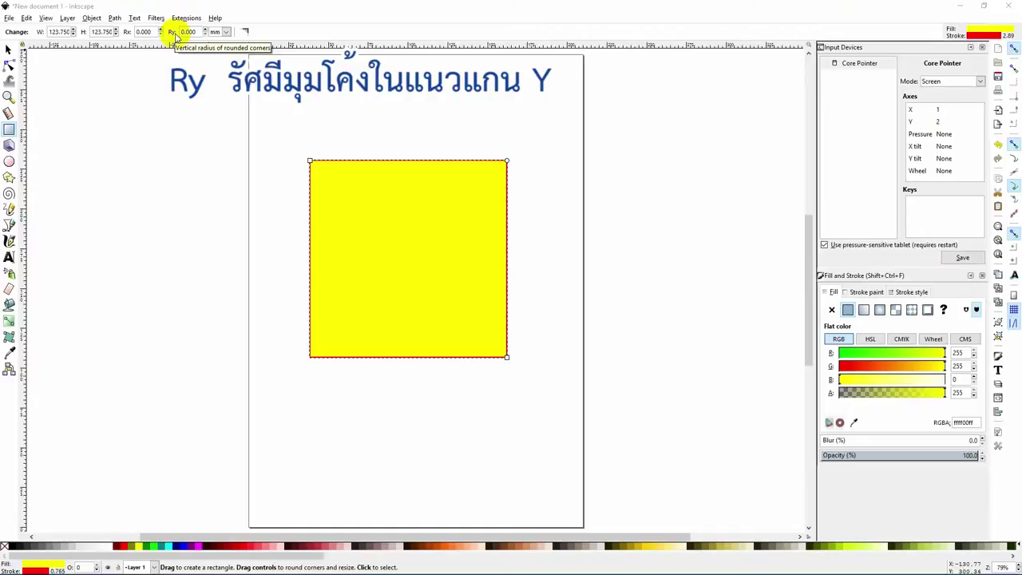
Check the measurement units offered for the rectangle and delete the yellow square.
left_click(227, 32)
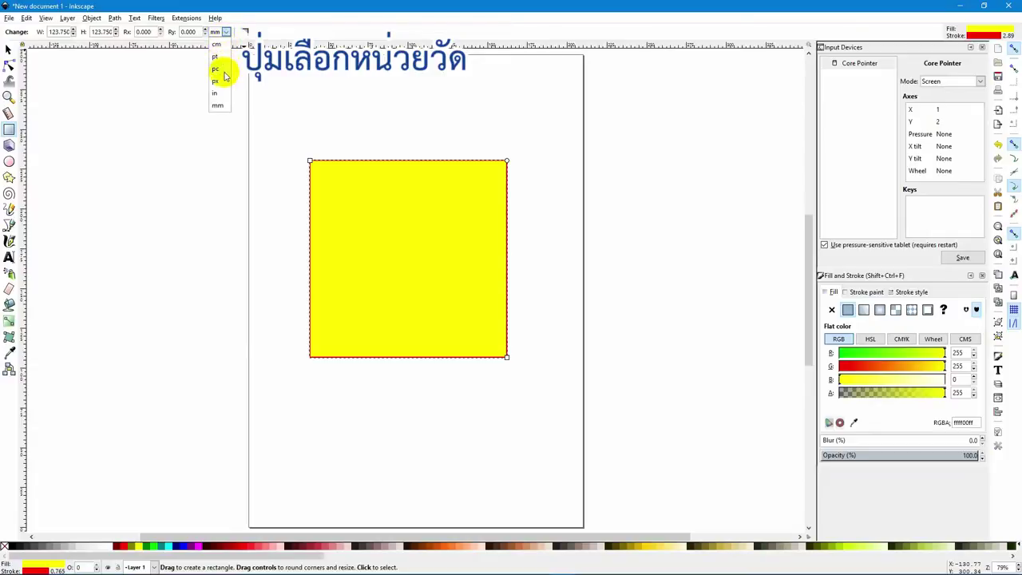
left_click(226, 32)
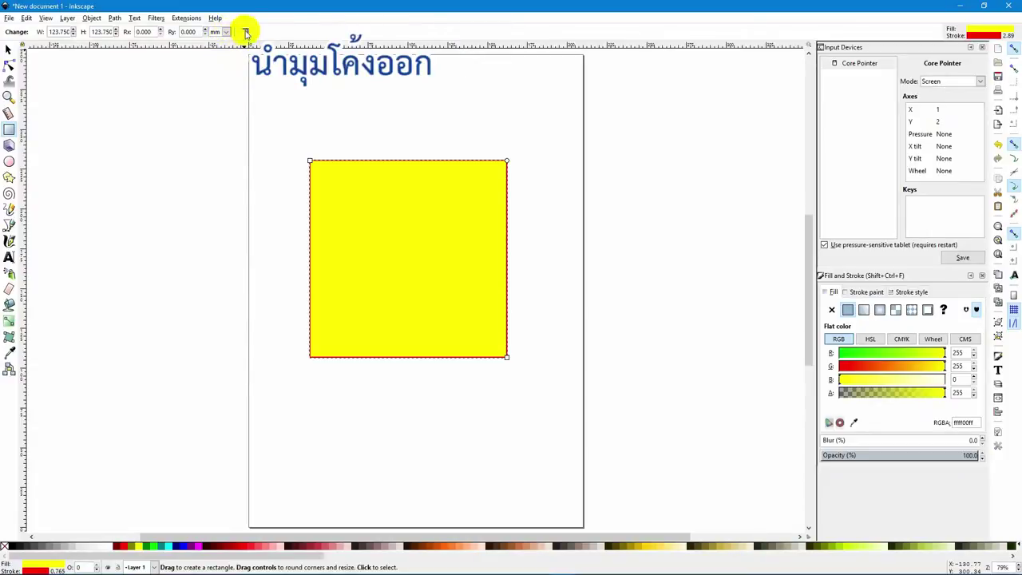
key("Delete")
Draw an ellipse in the upper middle of the page and make it a whole ellipse.
left_click(9, 162)
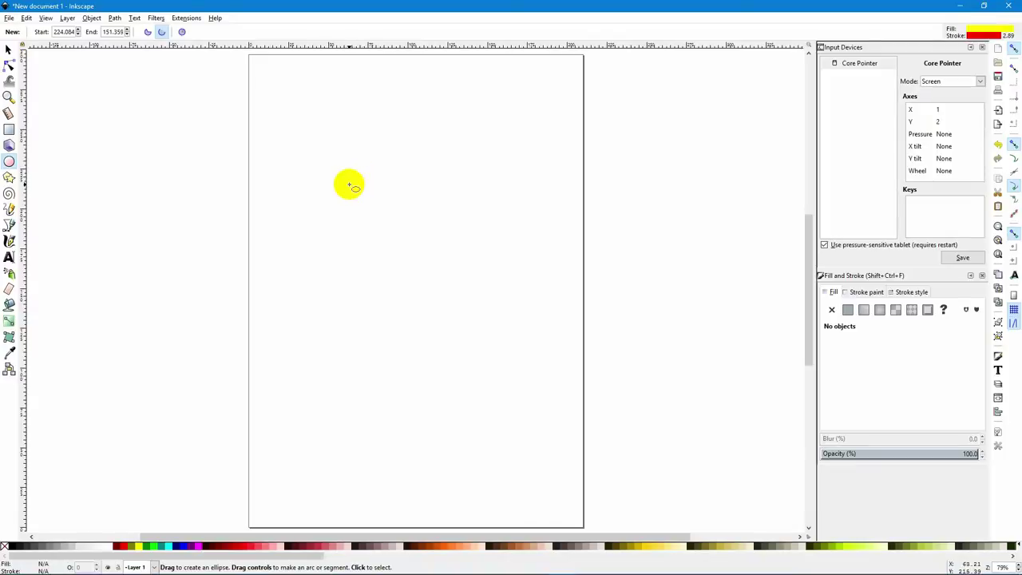
left_click_drag(326, 162, 476, 301)
left_click(192, 32)
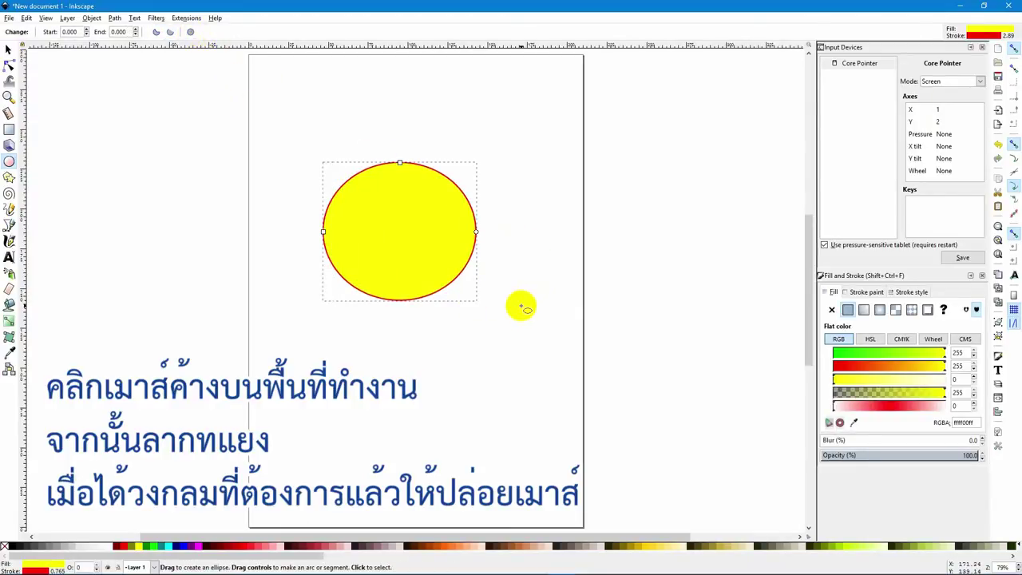
Delete the ellipse, and try drawing a circle outward from its centre before undoing it.
key("Delete")
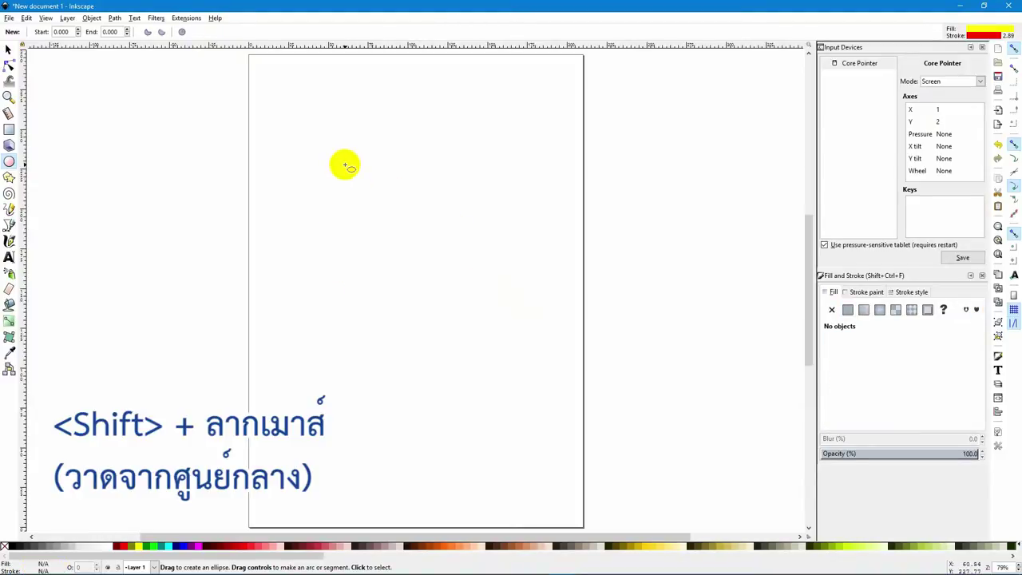
left_click_drag(392, 167, 464, 238)
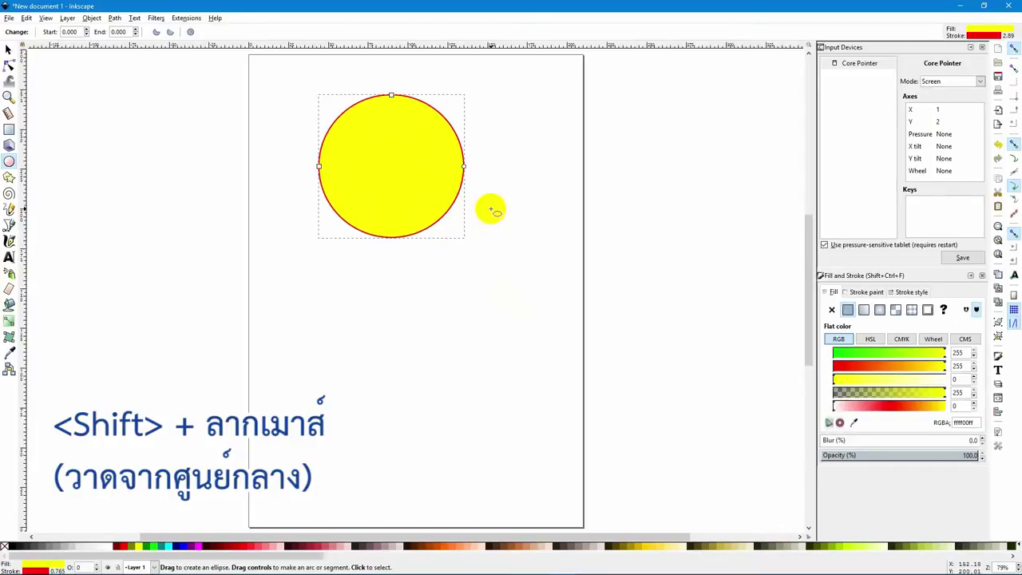
key("ctrl+z")
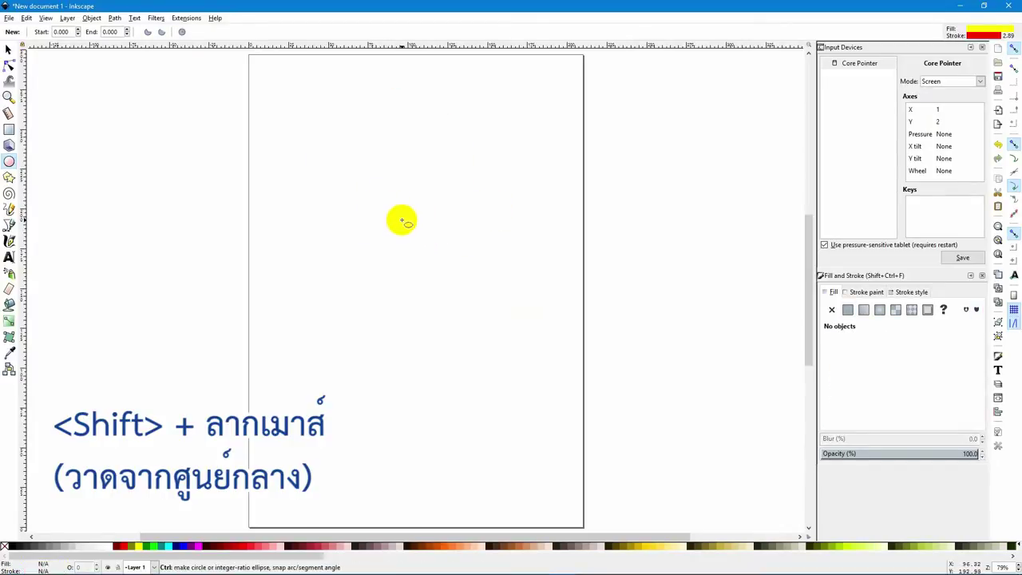
Draw a 1:1 circle about 77 mm across and move it to the upper middle of the page.
mouse_move(401, 221)
left_mouse_down()
mouse_move(365, 175)
mouse_move(263, 96)
left_mouse_up()
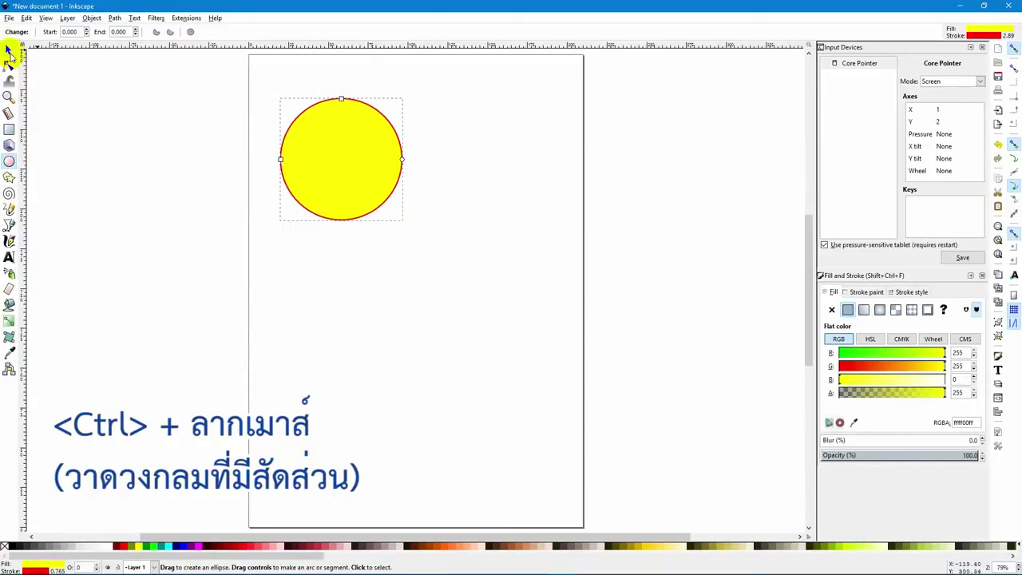
left_click(8, 50)
left_click_drag(319, 130, 385, 160)
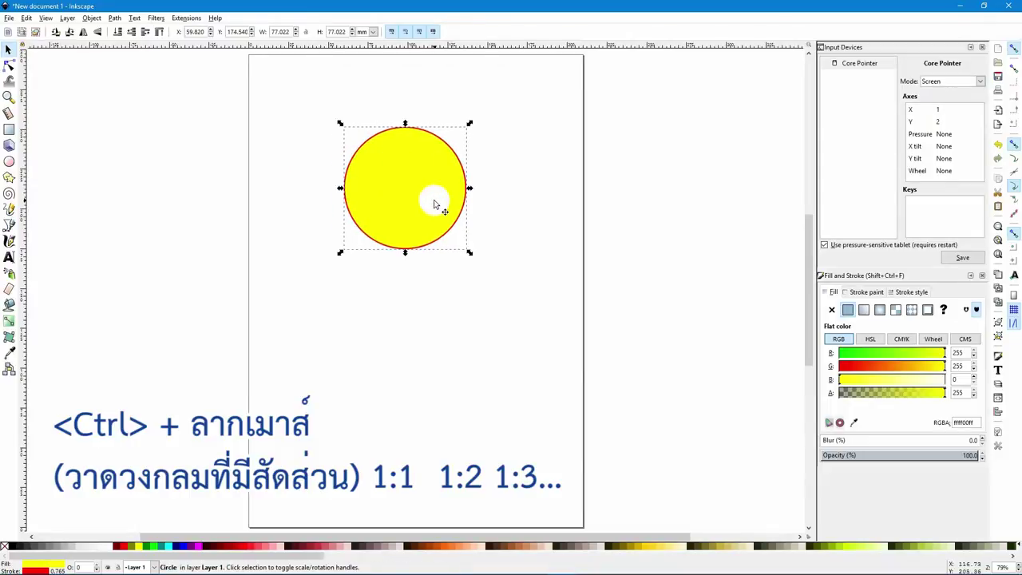
Reduce the circle's height slightly with its square handle and try repositioning the arc end point with its round handle.
left_click(9, 161)
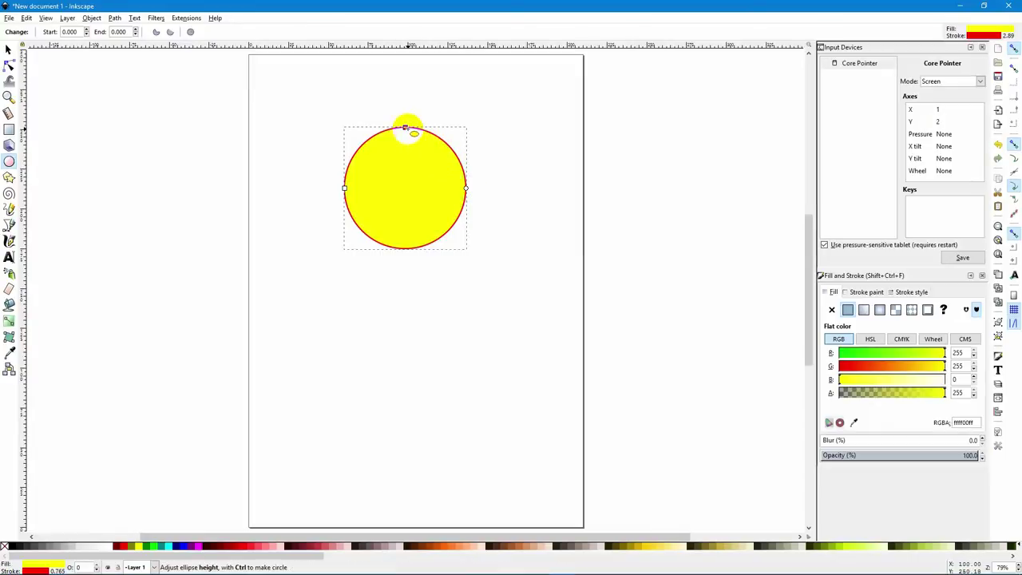
mouse_move(406, 128)
left_mouse_down()
mouse_move(405, 155)
mouse_move(407, 114)
mouse_move(407, 128)
left_mouse_up()
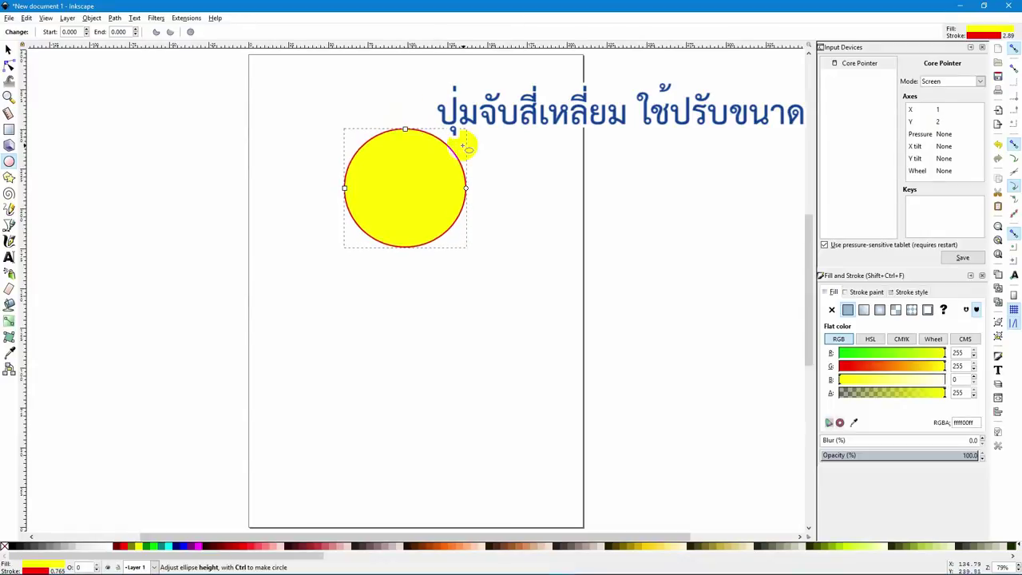
left_click_drag(467, 189, 432, 134)
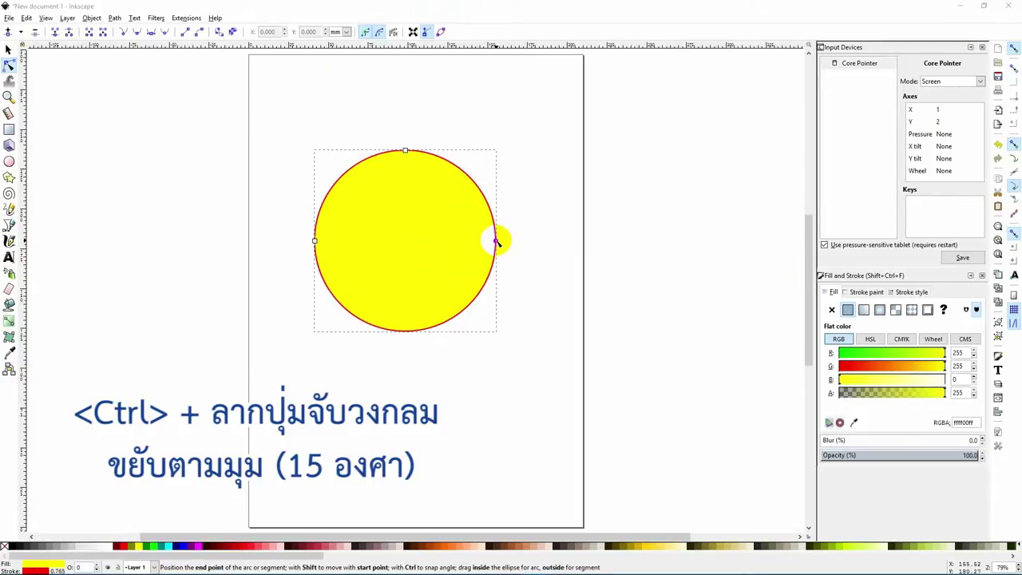
mouse_move(496, 241)
left_mouse_down()
mouse_move(465, 164)
mouse_move(365, 144)
mouse_move(327, 174)
mouse_move(310, 230)
mouse_move(349, 293)
mouse_move(391, 301)
mouse_move(365, 296)
mouse_move(359, 196)
mouse_move(470, 190)
mouse_move(503, 246)
left_mouse_up()
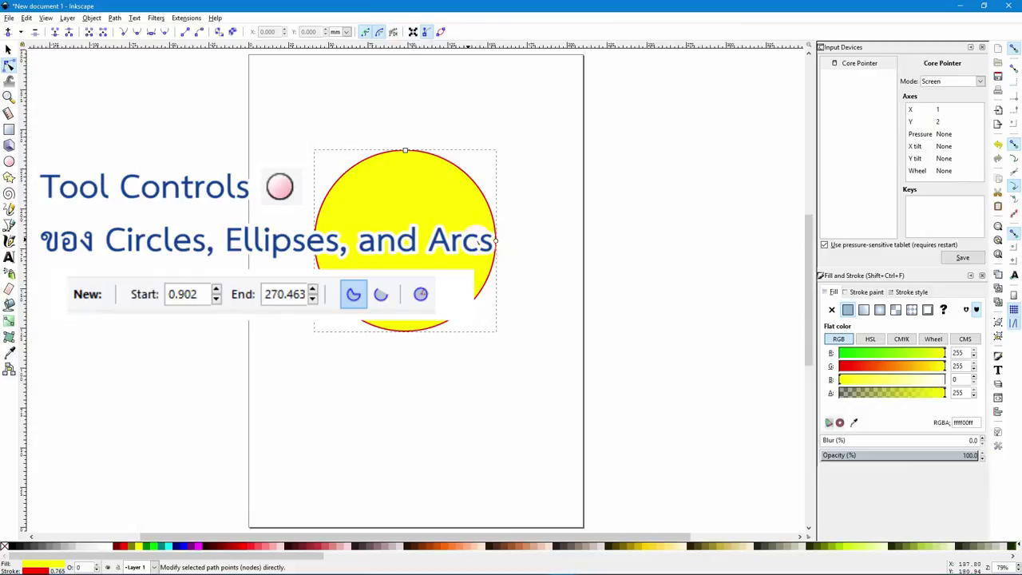
Open the circle into a pie slice with its end angle at about 291°.
left_click(9, 163)
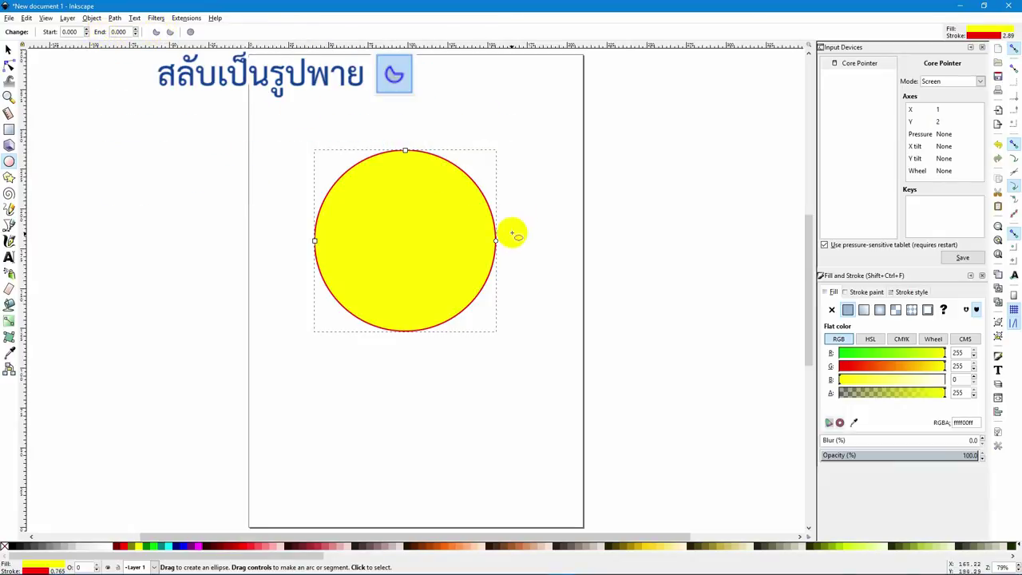
left_click_drag(496, 240, 437, 156)
left_click(155, 31)
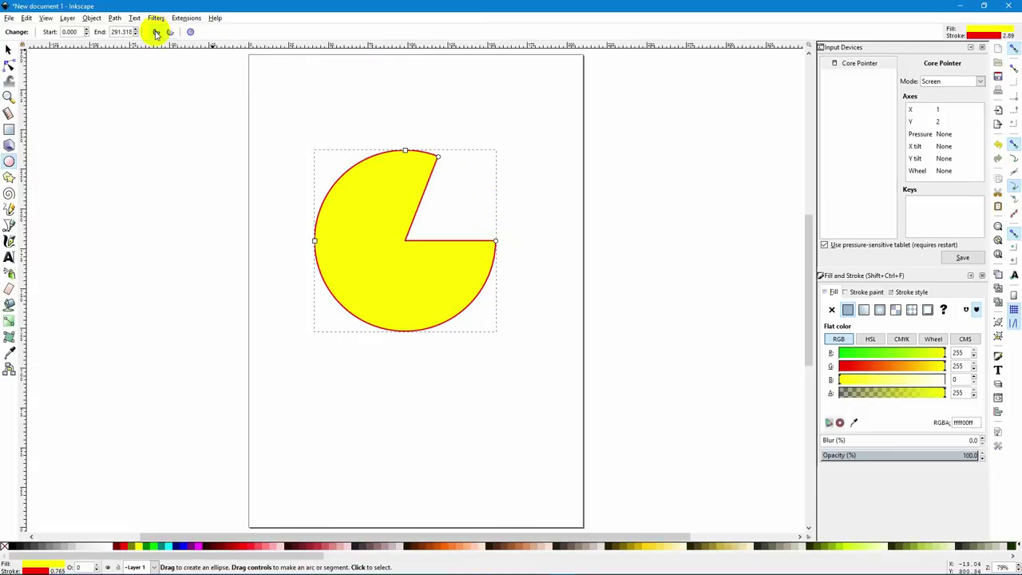
Switch the shape between segment and slice forms, and restore it to a whole ellipse.
left_click(170, 32)
left_click(156, 32)
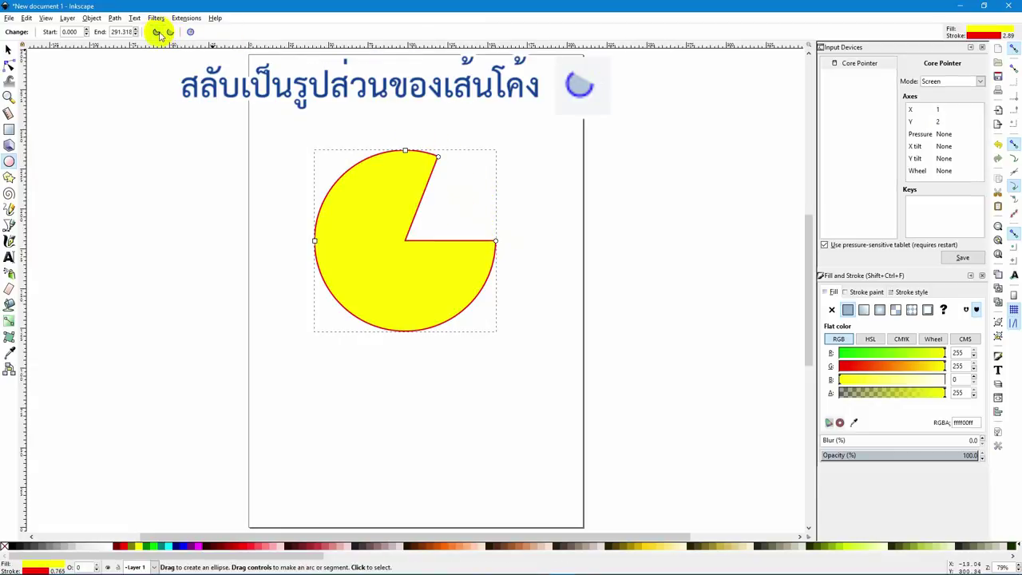
left_click(169, 32)
left_click(191, 32)
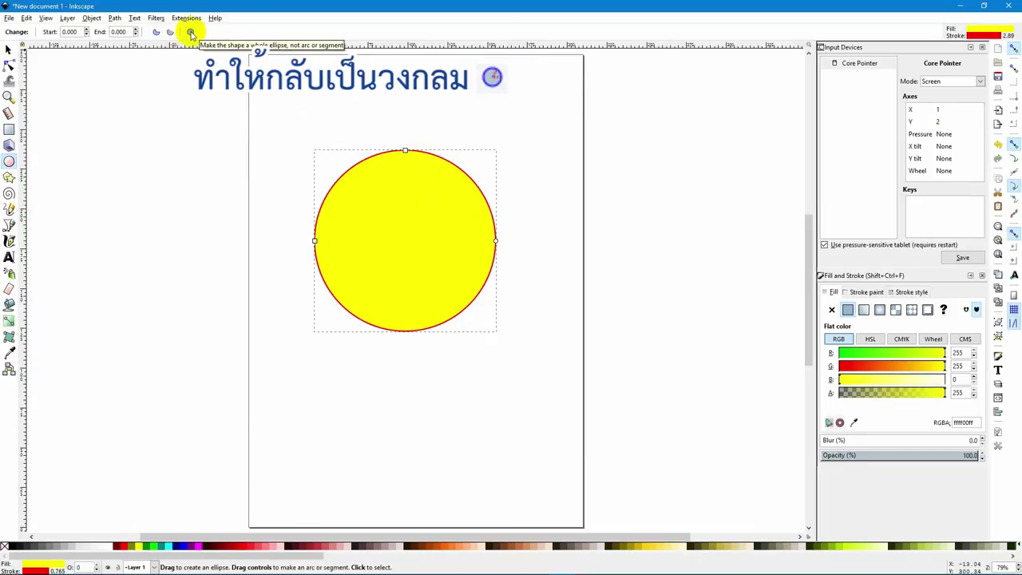
left_click(8, 48)
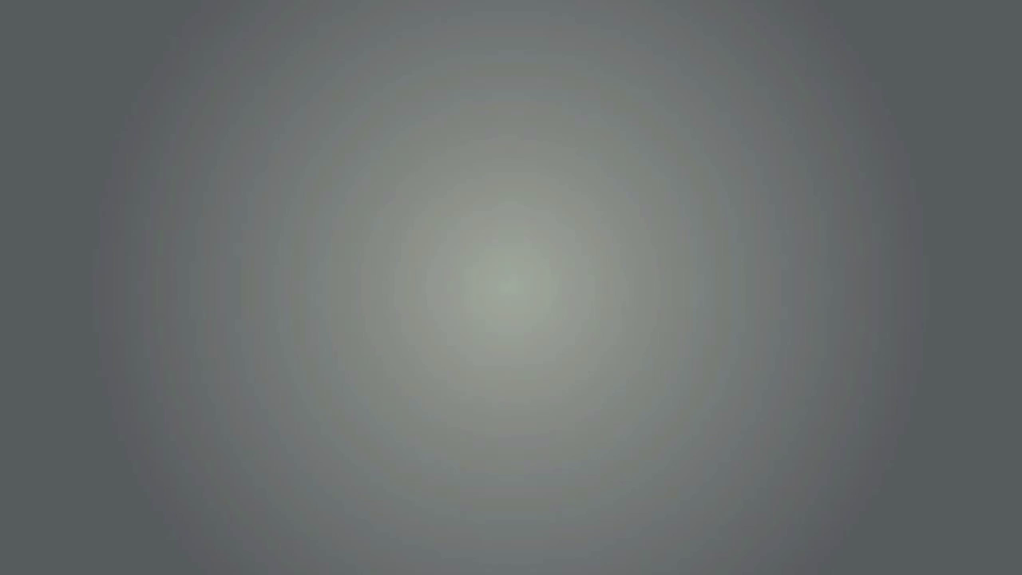